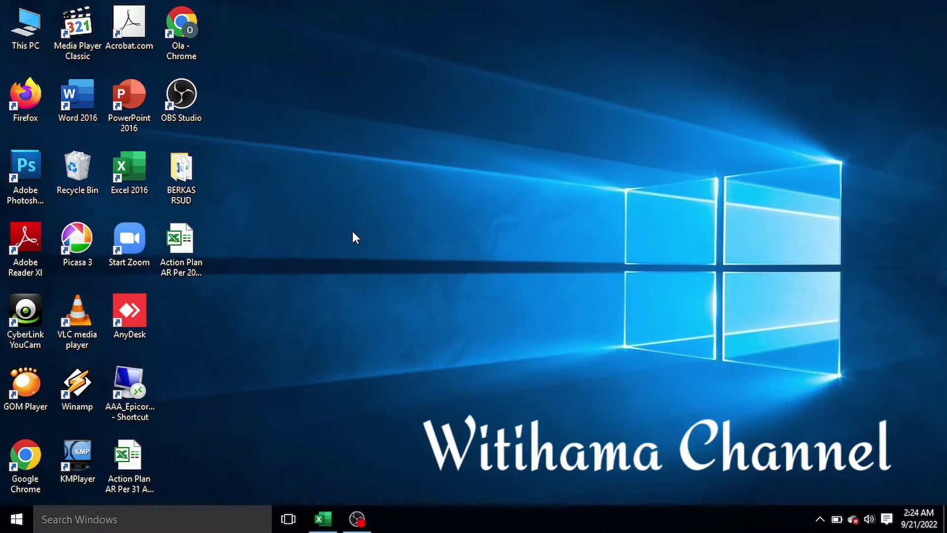
- Refresh the desktop twice, then restore the Book1 workbook of IVC invoice codes from the taskbar
right_click(423, 192)
left_click(459, 235)
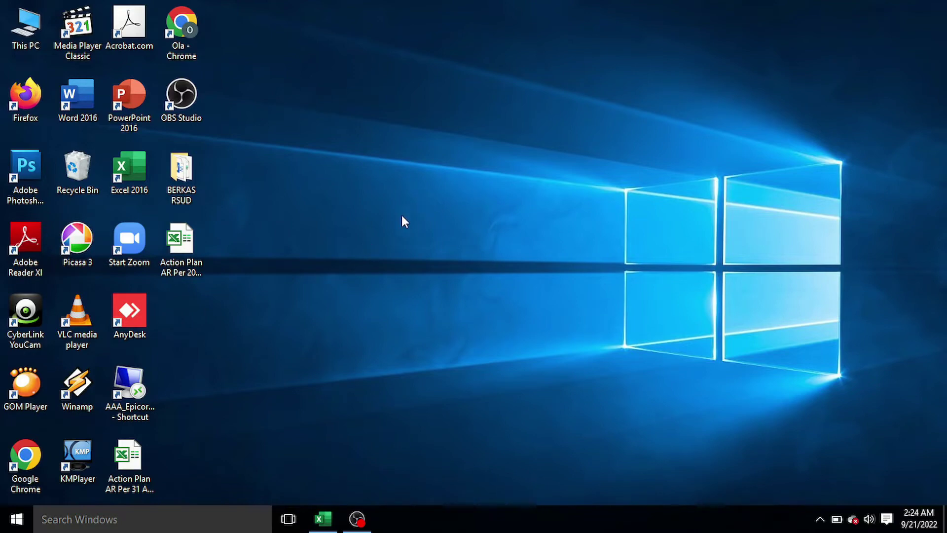
right_click(377, 197)
left_click(412, 243)
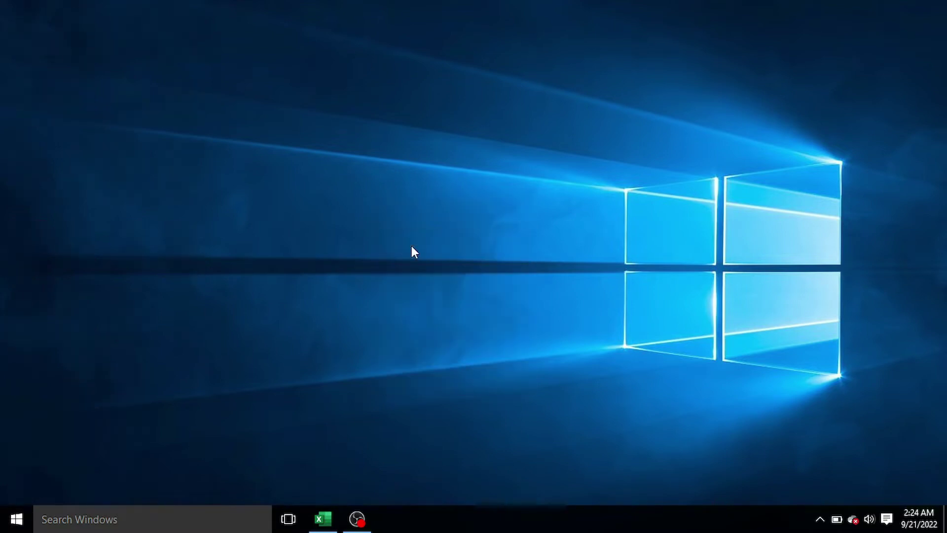
left_click(323, 519)
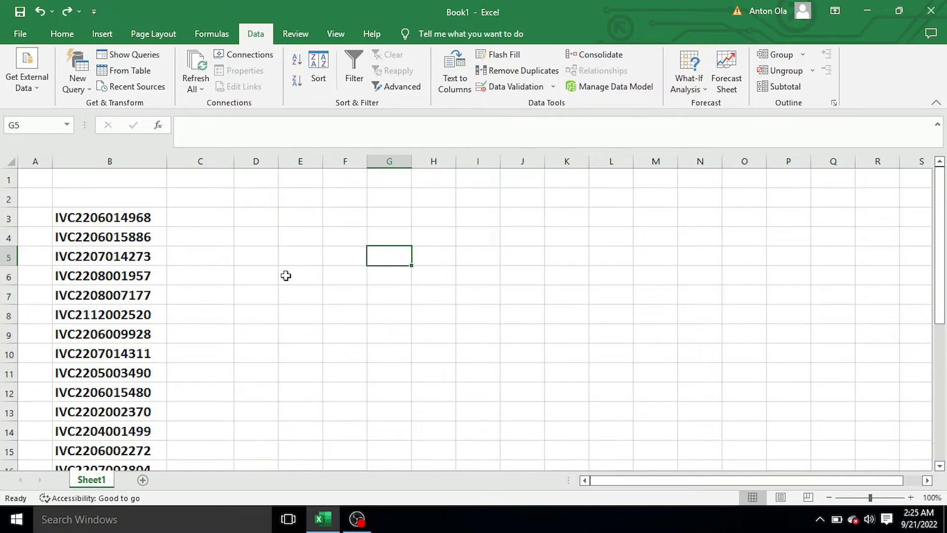
- Zoom the sheet in to 130% with the status-bar zoom button
left_click(256, 249)
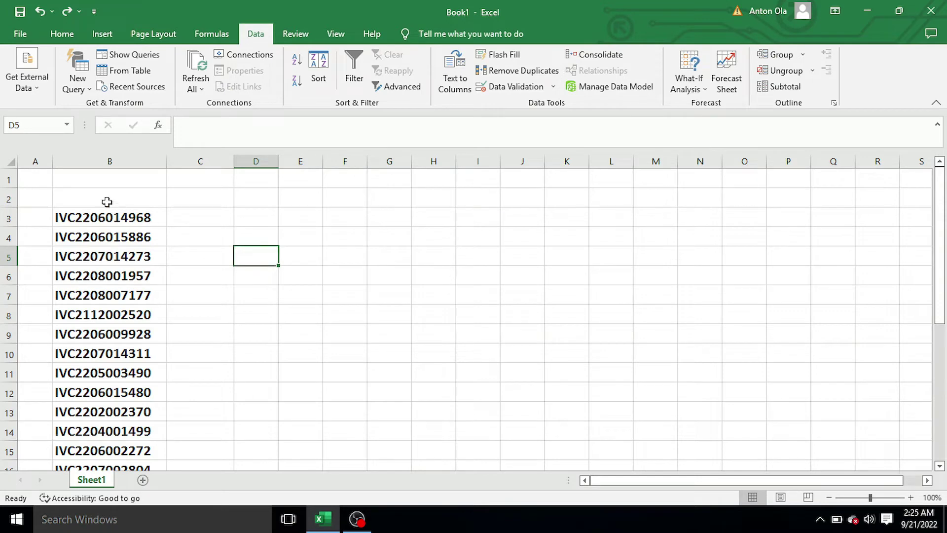
left_click(138, 207)
left_click_drag(138, 209, 139, 215)
left_click(201, 239)
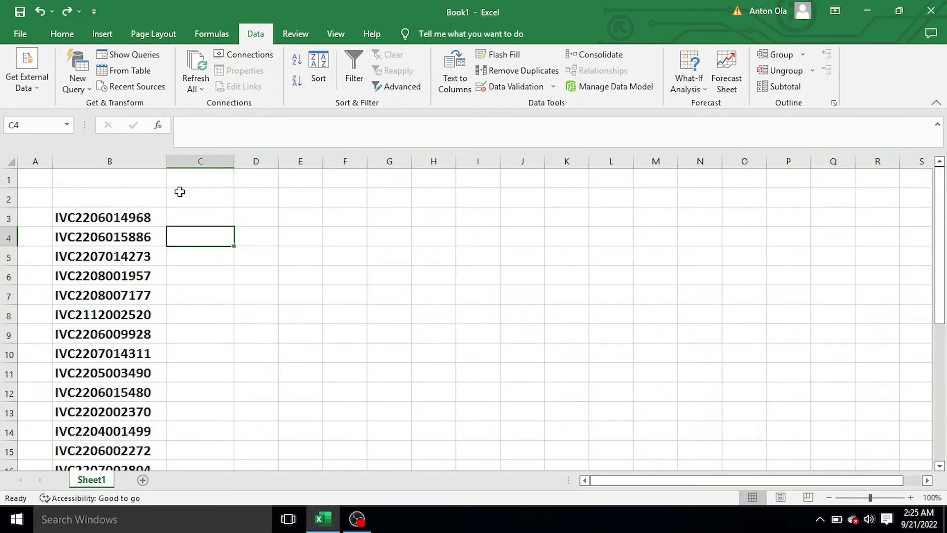
scroll(178, 252, "down", 1)
scroll(178, 253, "down", 1)
scroll(177, 252, "up", 2)
left_click(911, 497)
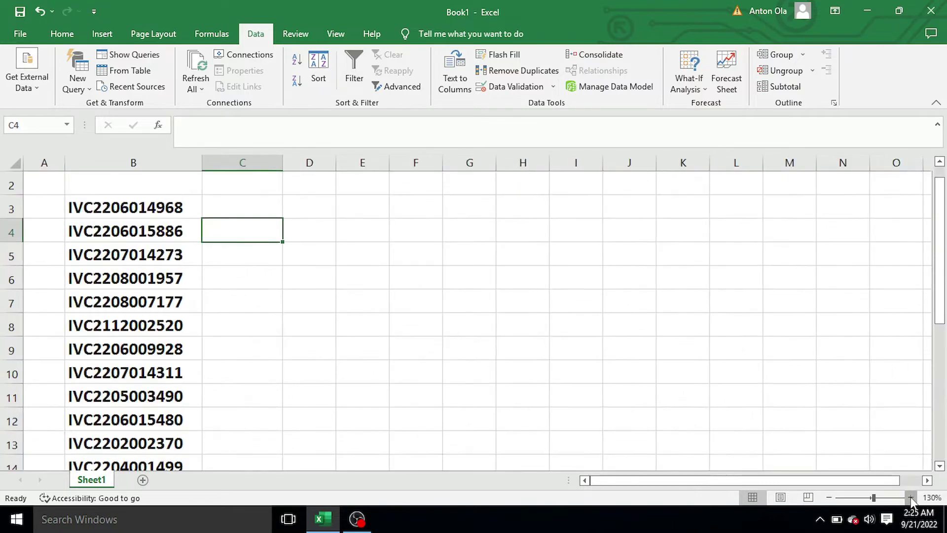
left_click(911, 497)
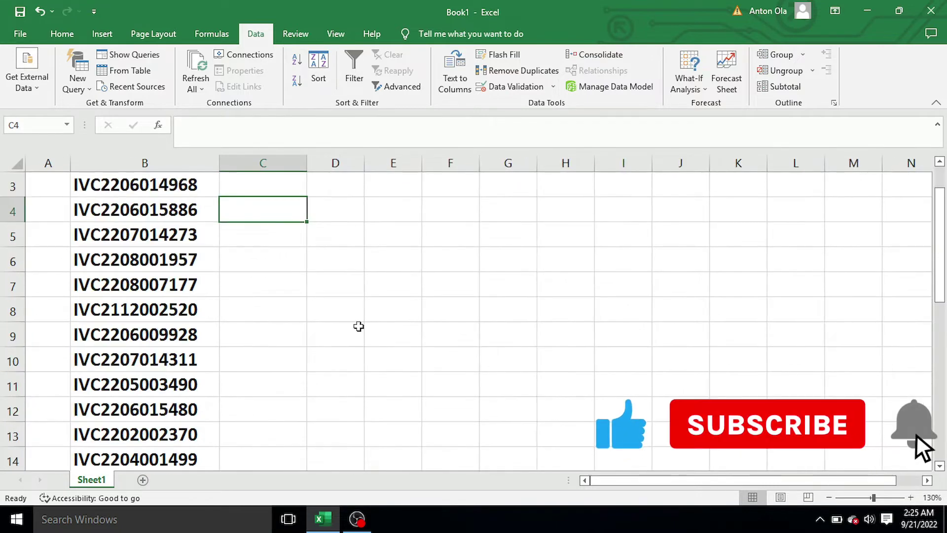
- Scroll through the code list and select the first invoice code in B3
scroll(358, 326, "up", 1)
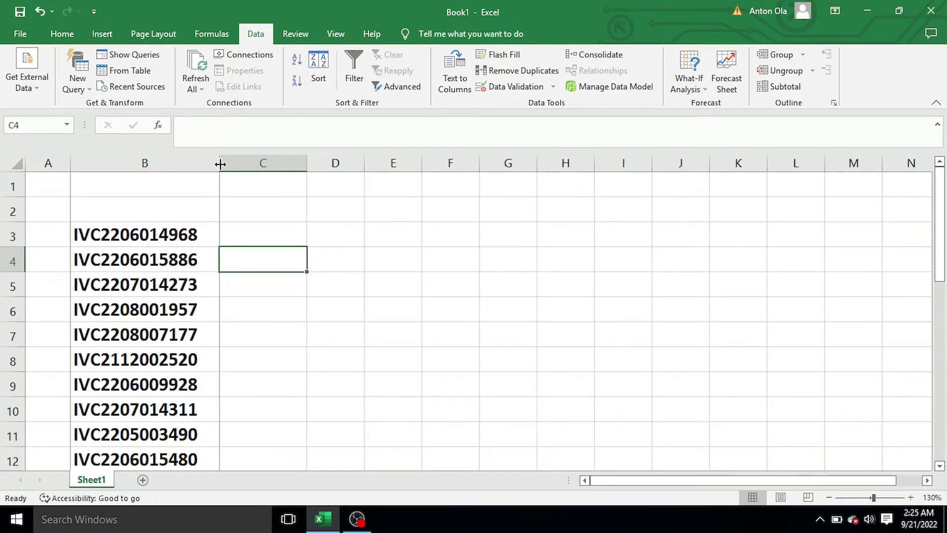
scroll(401, 358, "down", 10)
left_click(317, 334)
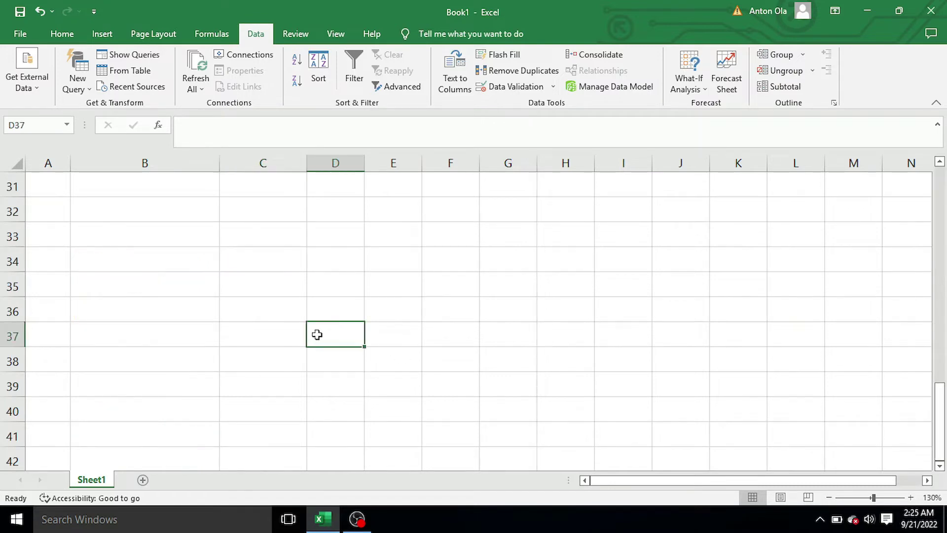
scroll(507, 291, "up", 1)
scroll(925, 432, "up", 2)
left_click_drag(940, 417, 940, 410)
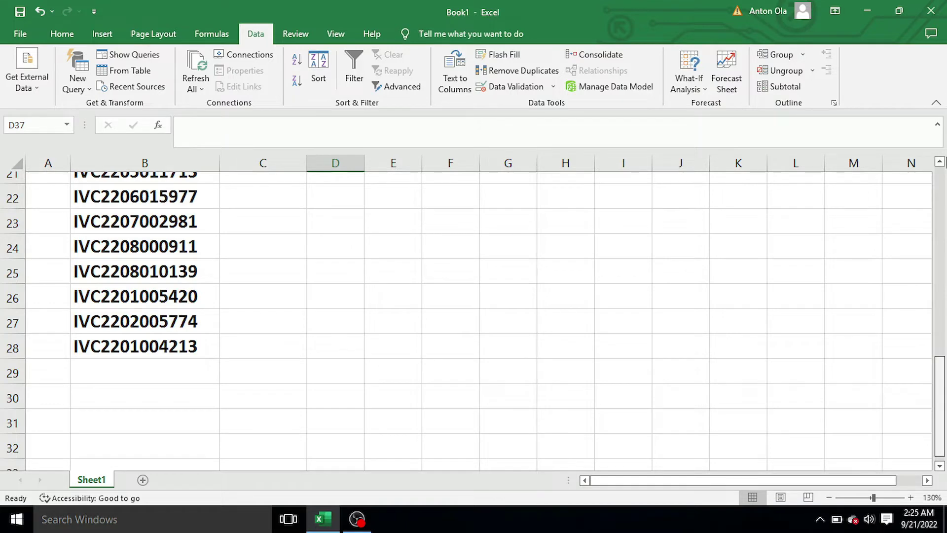
scroll(804, 210, "up", 6)
left_click_drag(940, 211, 942, 167)
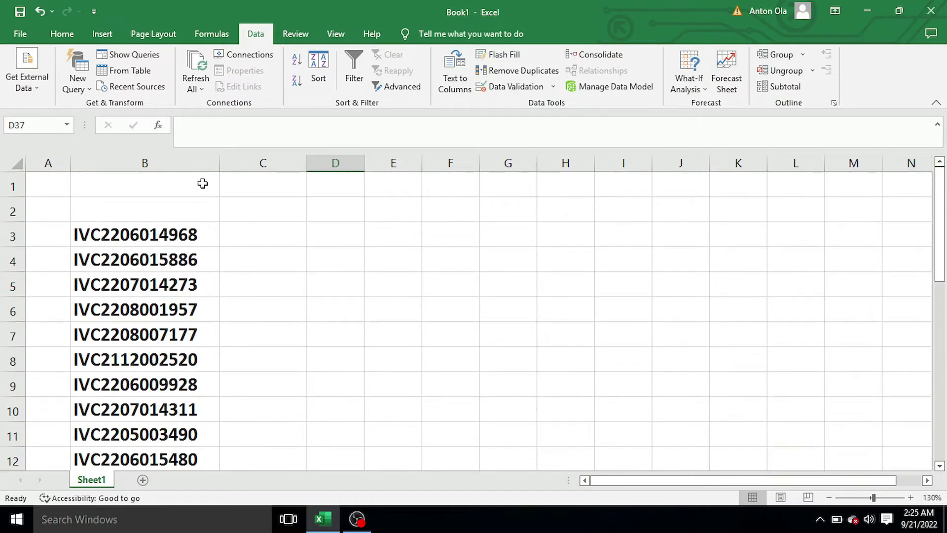
left_click(278, 221)
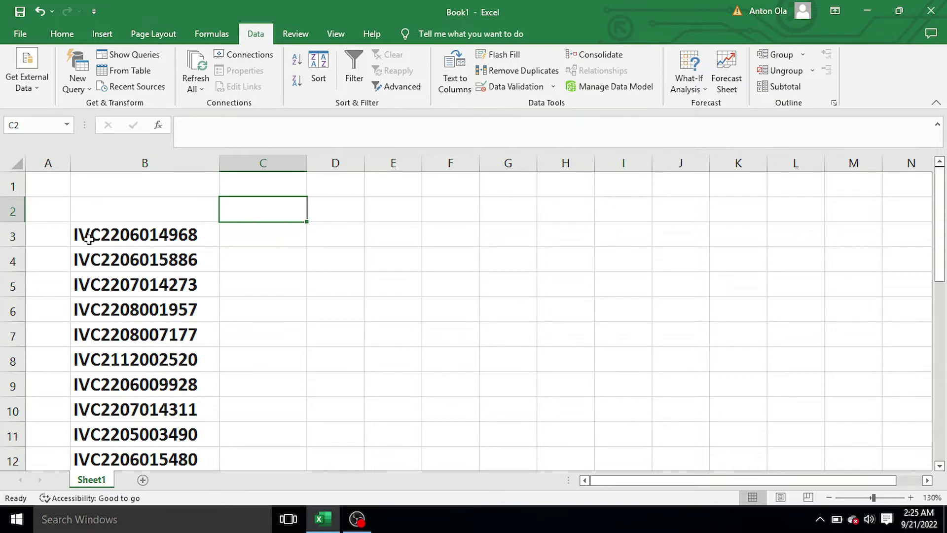
left_click_drag(84, 242, 190, 239)
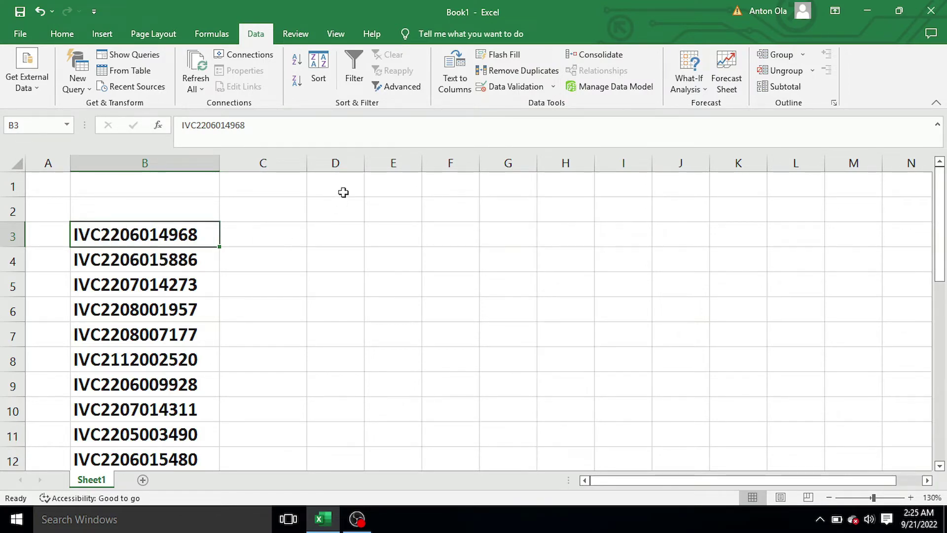
left_click_drag(364, 166, 426, 166)
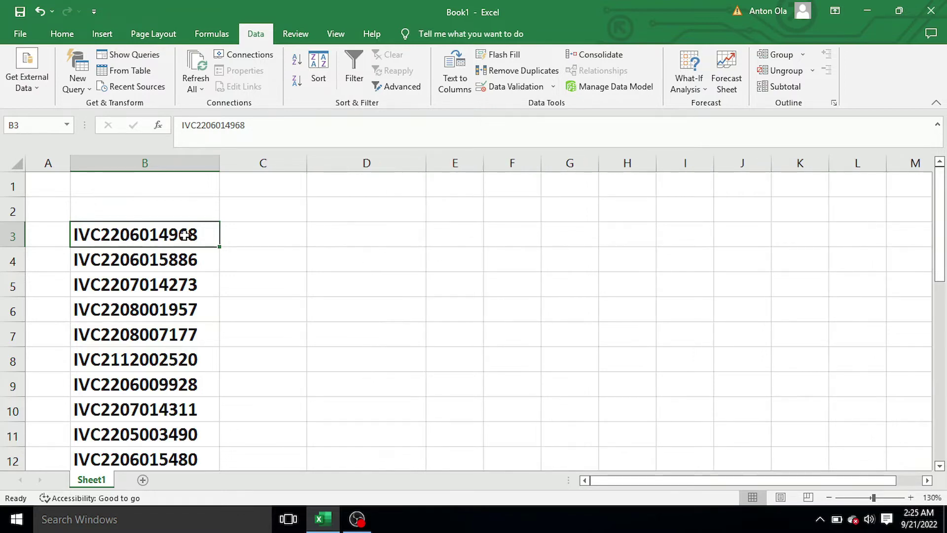
key("ctrl+c")
left_click(354, 237)
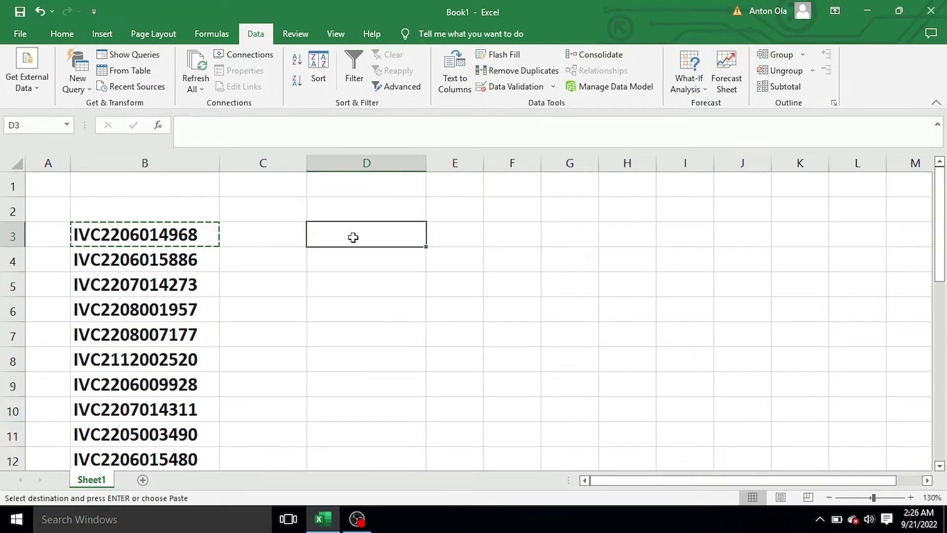
key("ctrl+v")
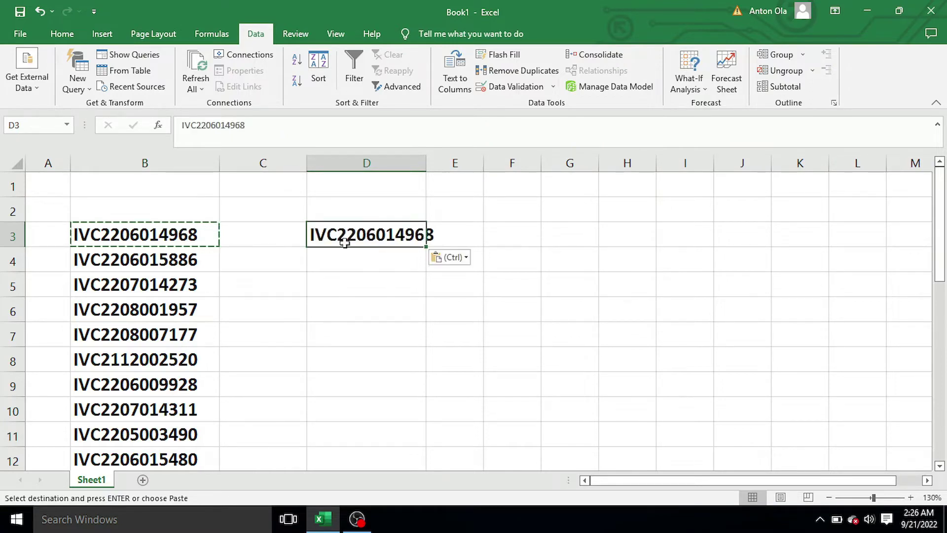
left_click(194, 128)
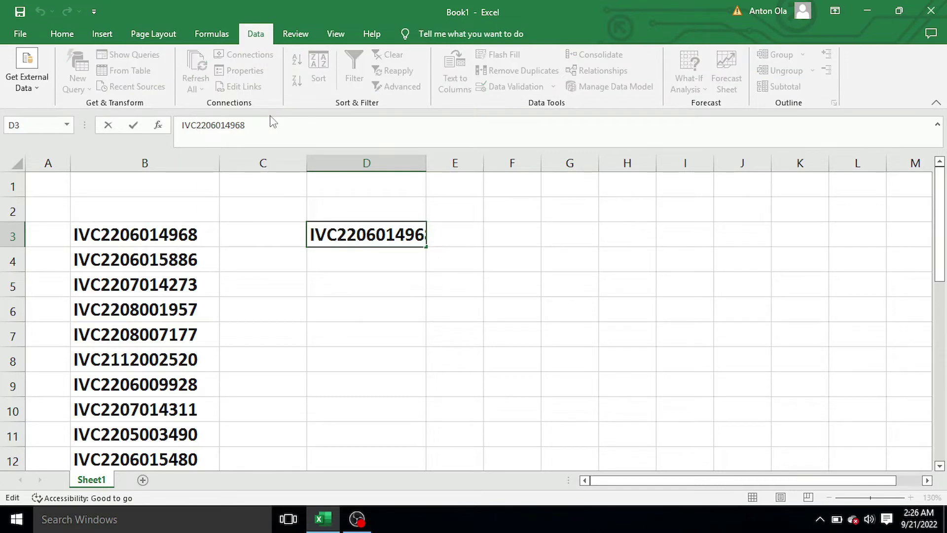
key("BackSpace")
key("BackSpace")
key("BackSpace")
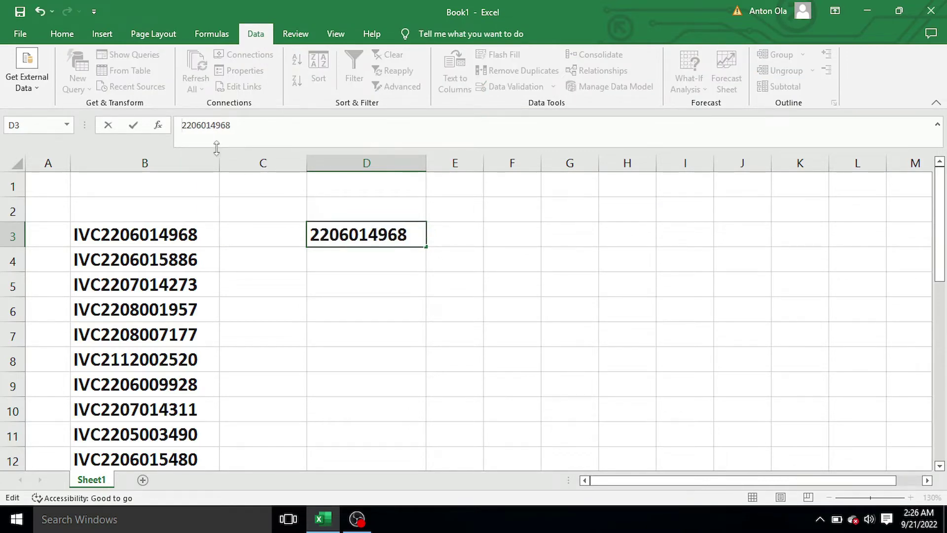
left_click(343, 307)
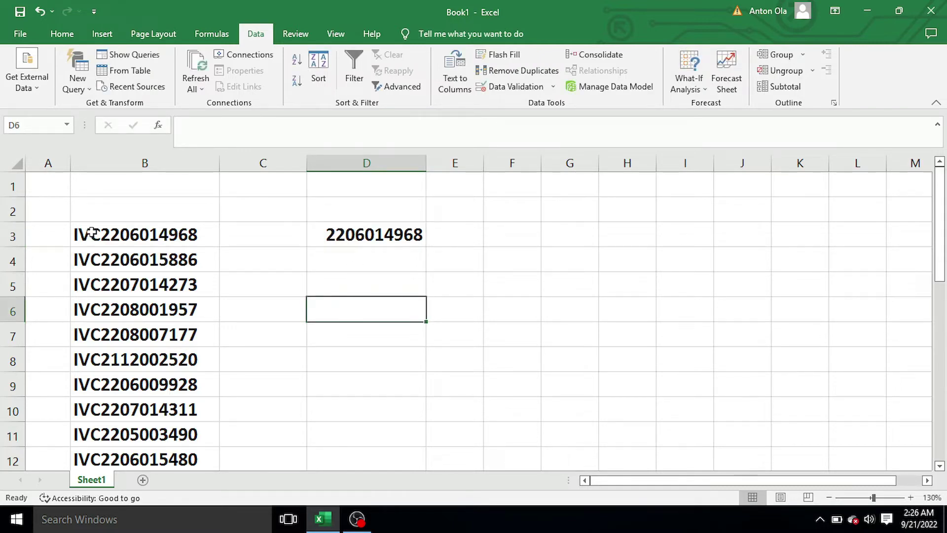
- Clear the trial value from cell D3
left_click_drag(127, 236, 148, 380)
left_click(361, 237)
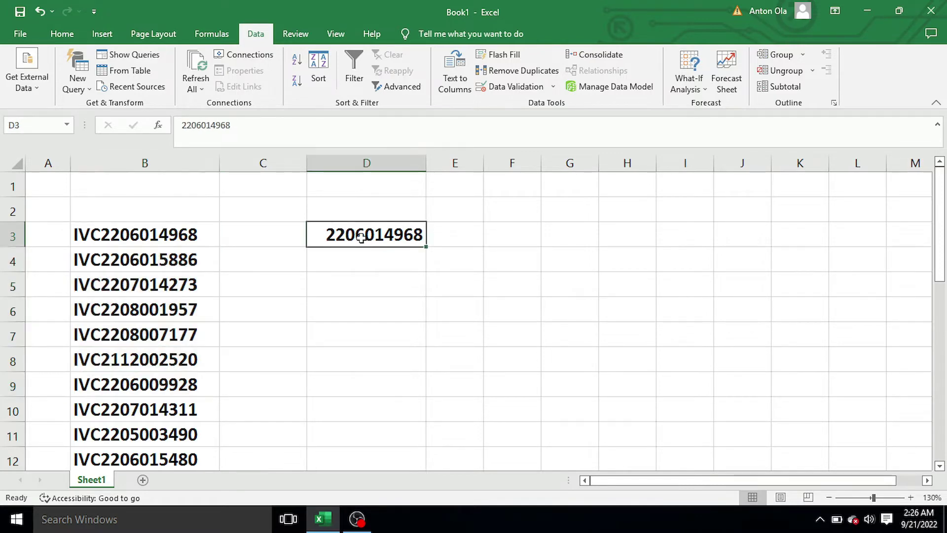
key("Delete")
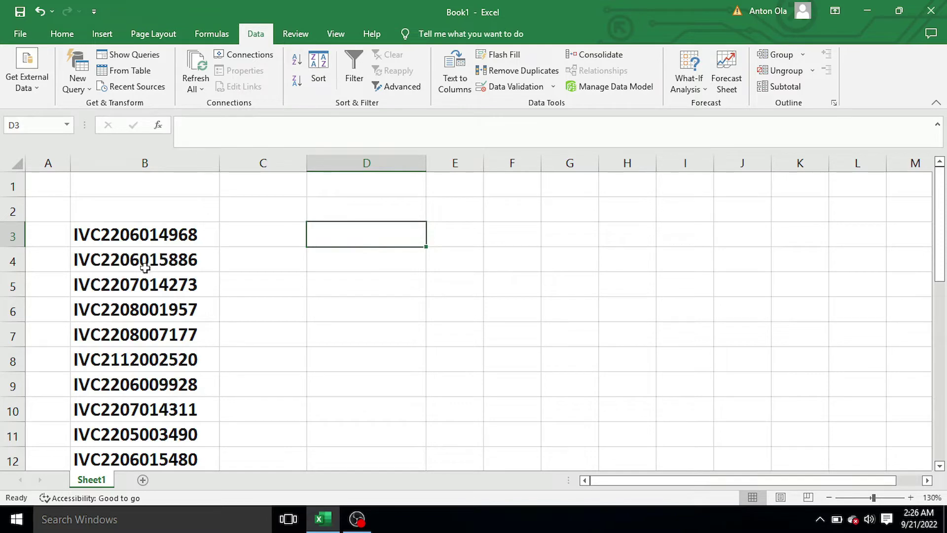
- Select the invoice codes in column B from B3 downward
left_click_drag(144, 236, 144, 260)
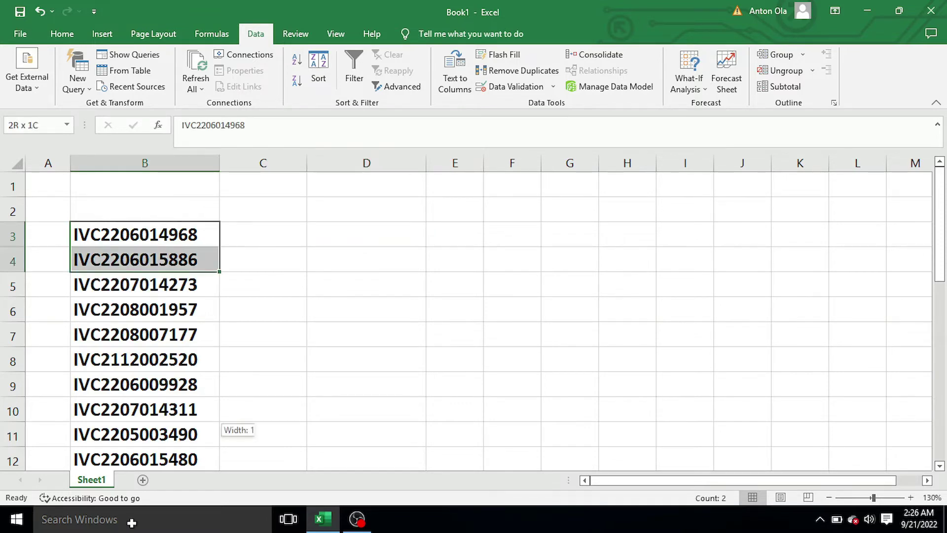
left_click_drag(132, 522, 132, 518)
left_click(132, 434)
scroll(161, 345, "up", 2)
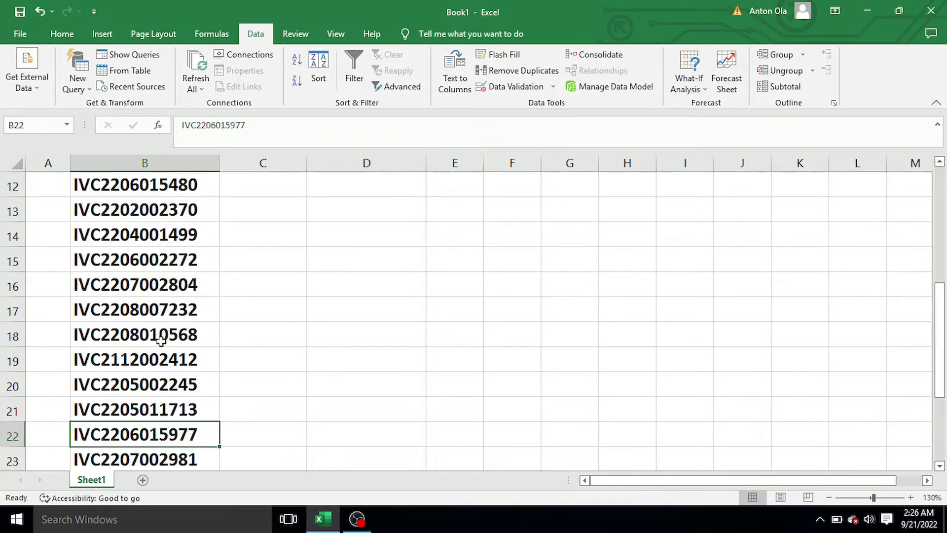
scroll(161, 340, "up", 4)
left_click(168, 235)
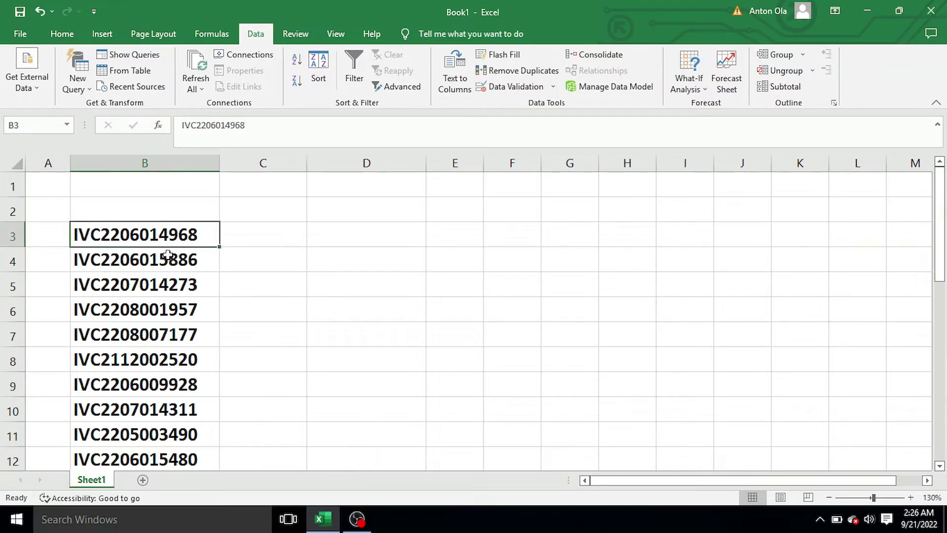
mouse_move(167, 255)
left_mouse_down()
mouse_move(173, 486)
mouse_move(176, 414)
left_mouse_up()
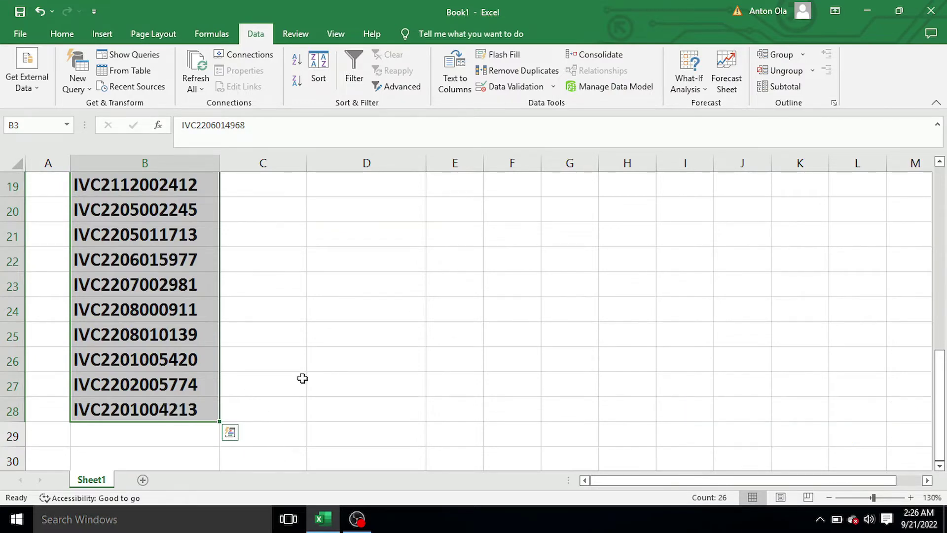
scroll(304, 370, "up", 1)
scroll(299, 296, "down", 2)
scroll(292, 262, "up", 2)
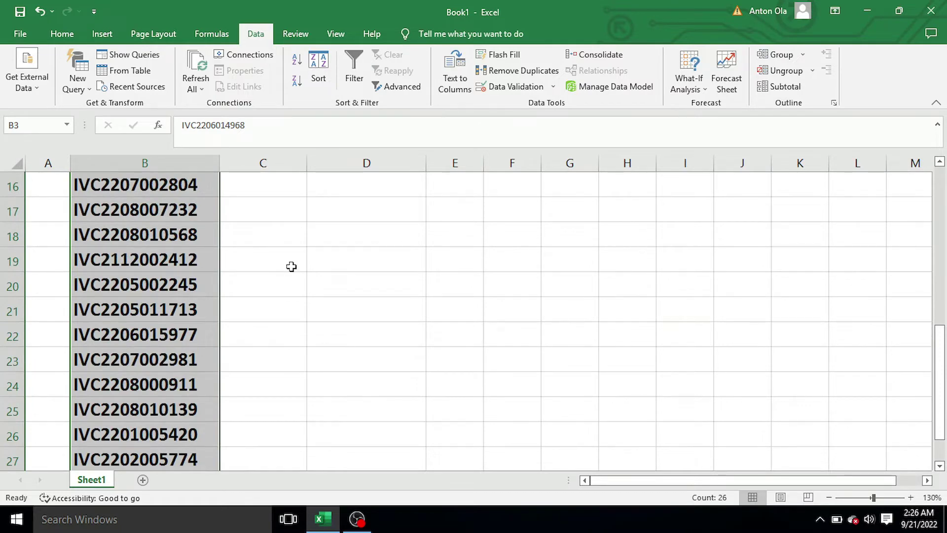
scroll(292, 268, "up", 3)
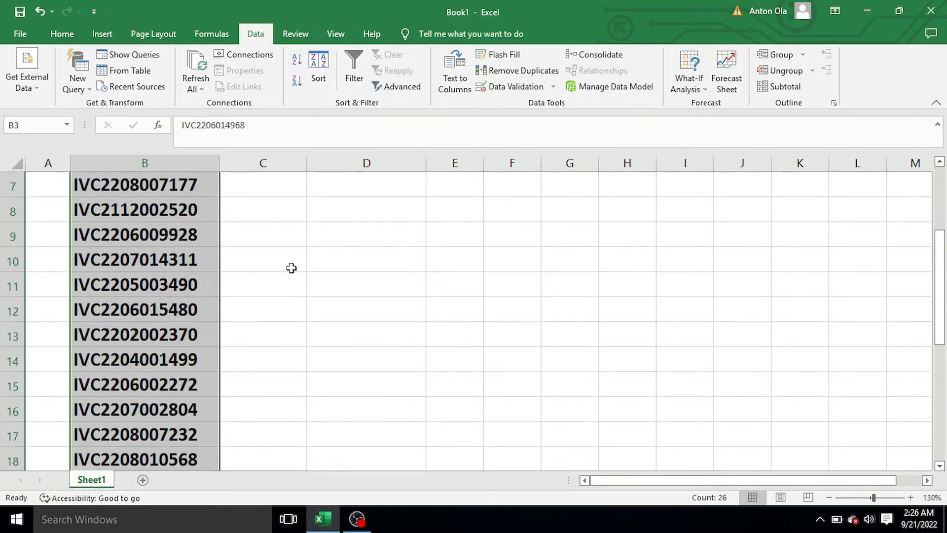
scroll(291, 267, "up", 1)
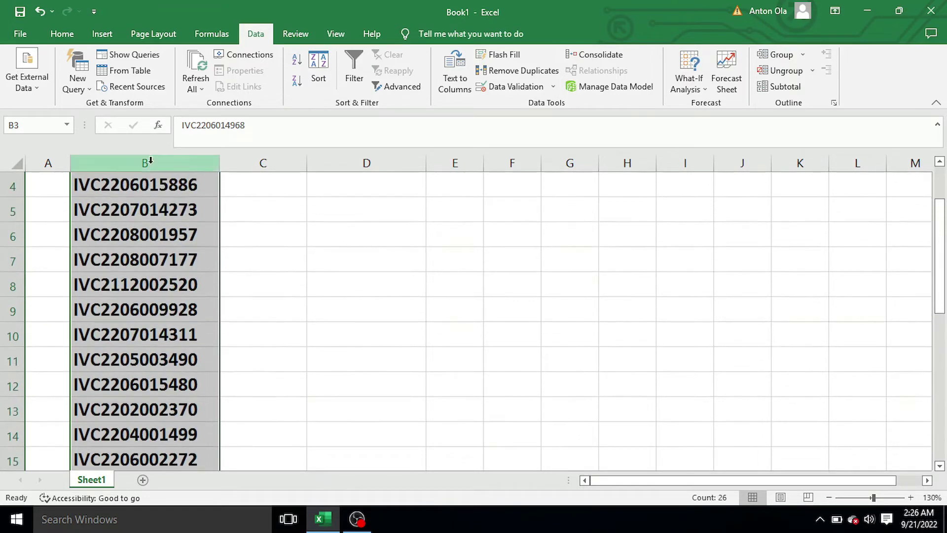
key("Return")
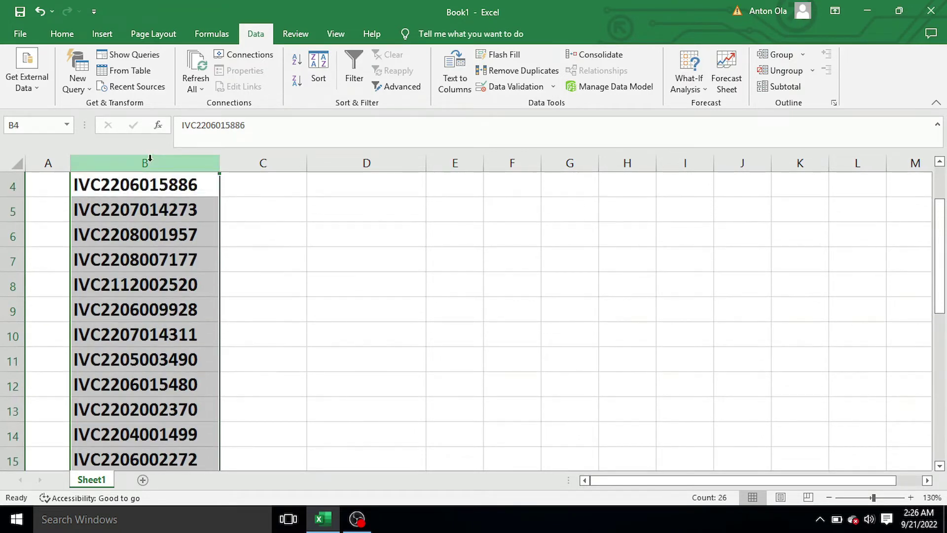
scroll(377, 240, "up", 1)
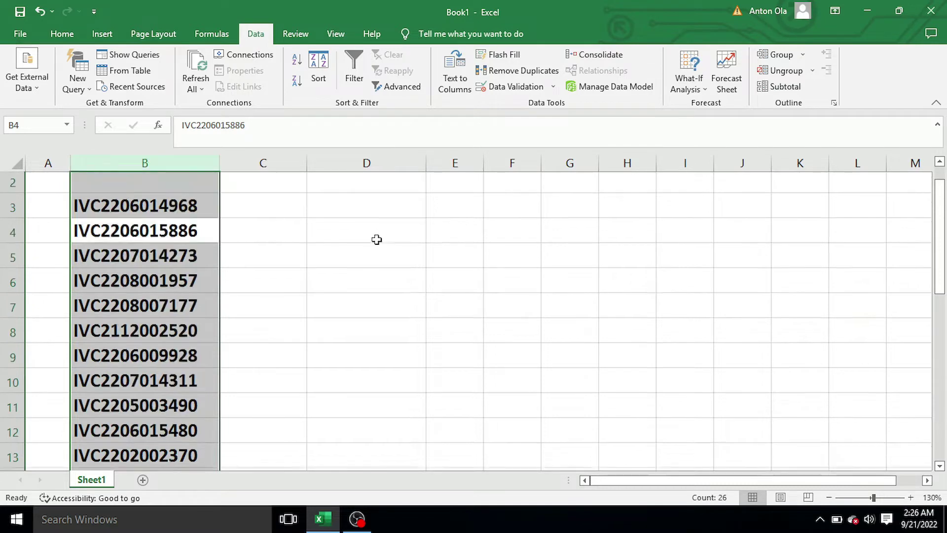
- Clear the selection and widen column C slightly
left_click(345, 249)
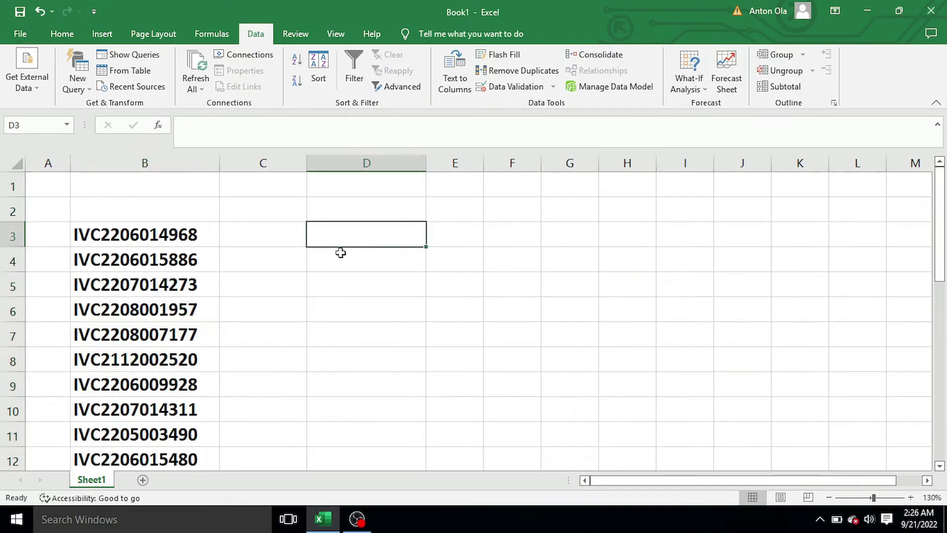
left_click(298, 252)
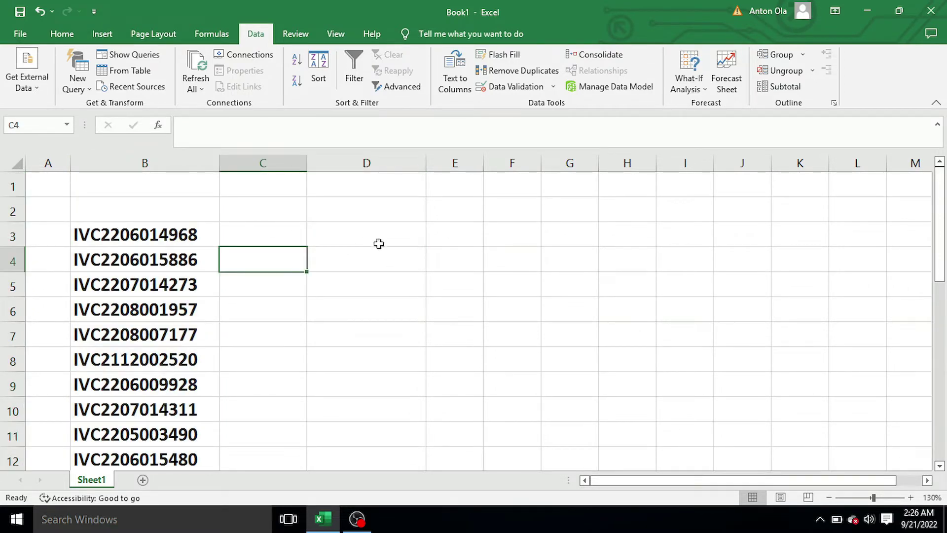
left_click(389, 265)
left_click_drag(307, 164, 311, 164)
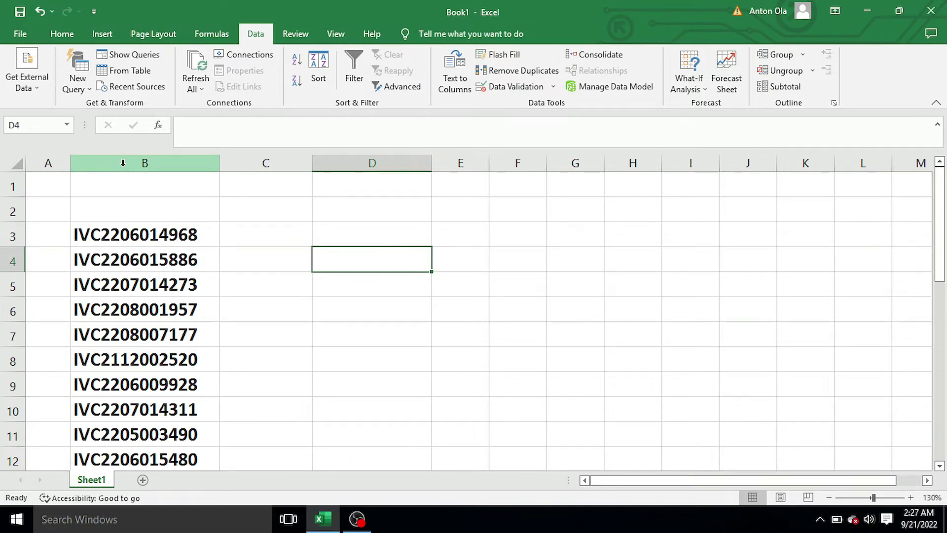
- Select the entire column B of invoice codes for splitting
left_click(122, 163)
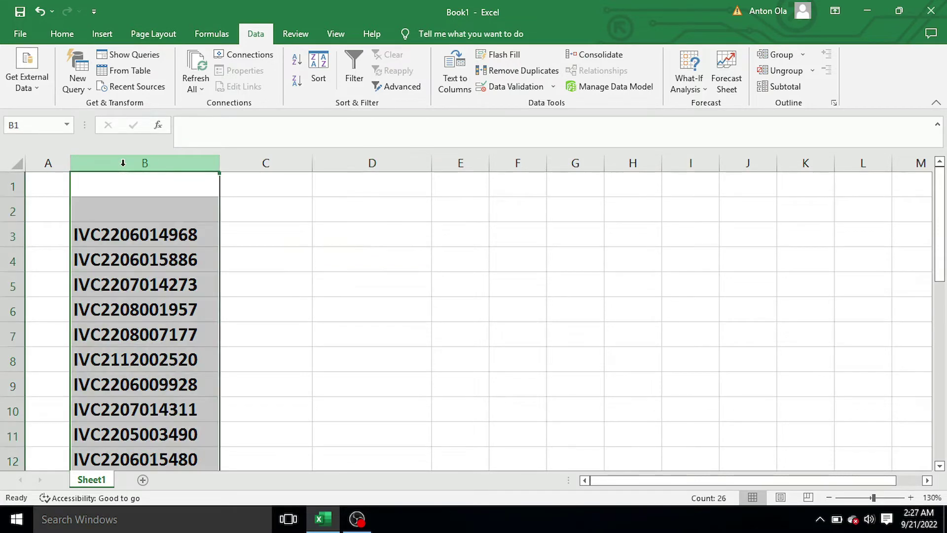
left_click(293, 206)
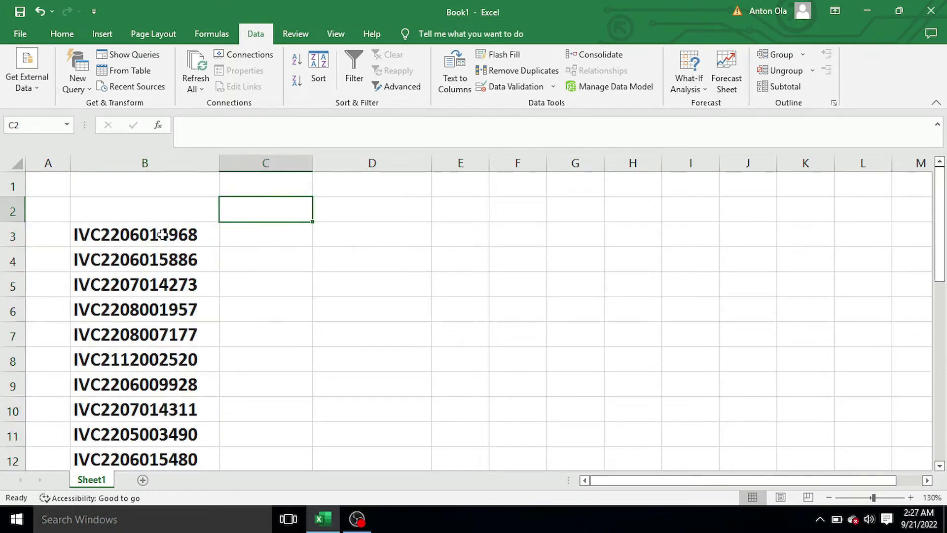
left_click(165, 232)
left_click(146, 160)
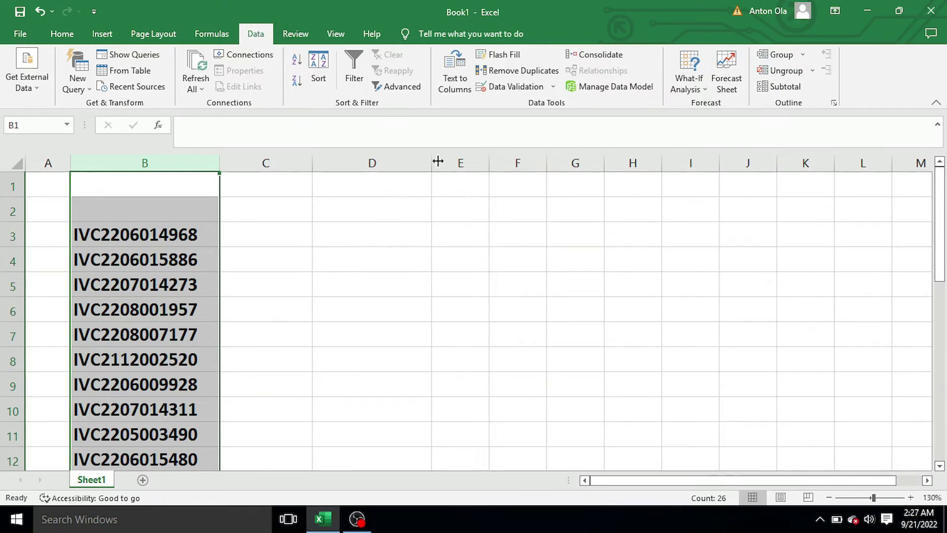
- Start Text to Columns on column B, choose Fixed width, and advance to step 2
left_click(454, 80)
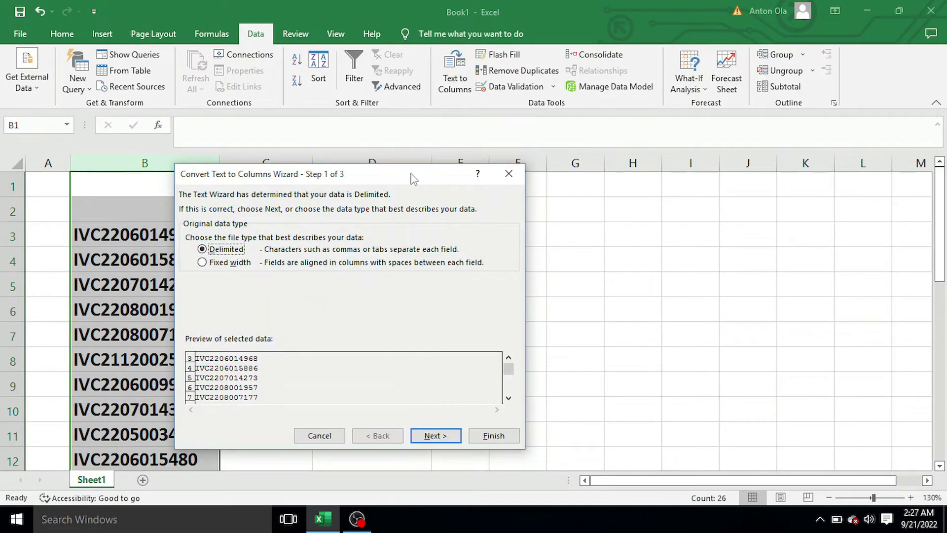
mouse_move(413, 179)
left_mouse_down()
mouse_move(468, 149)
mouse_move(464, 129)
left_mouse_up()
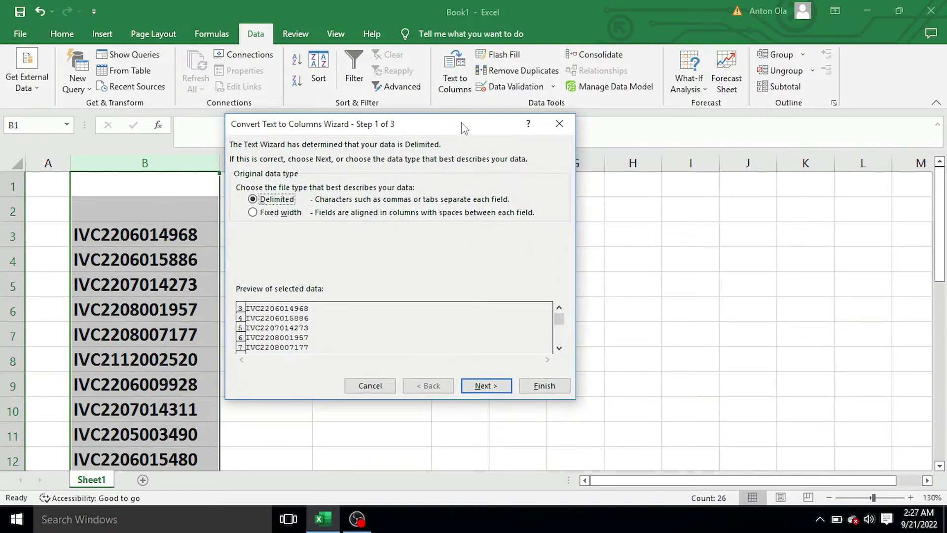
left_click(253, 213)
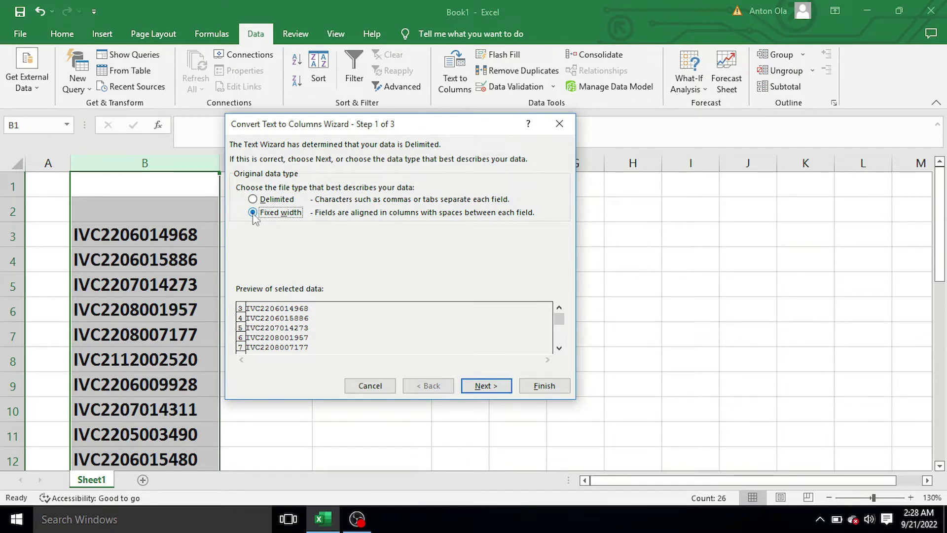
left_click(481, 389)
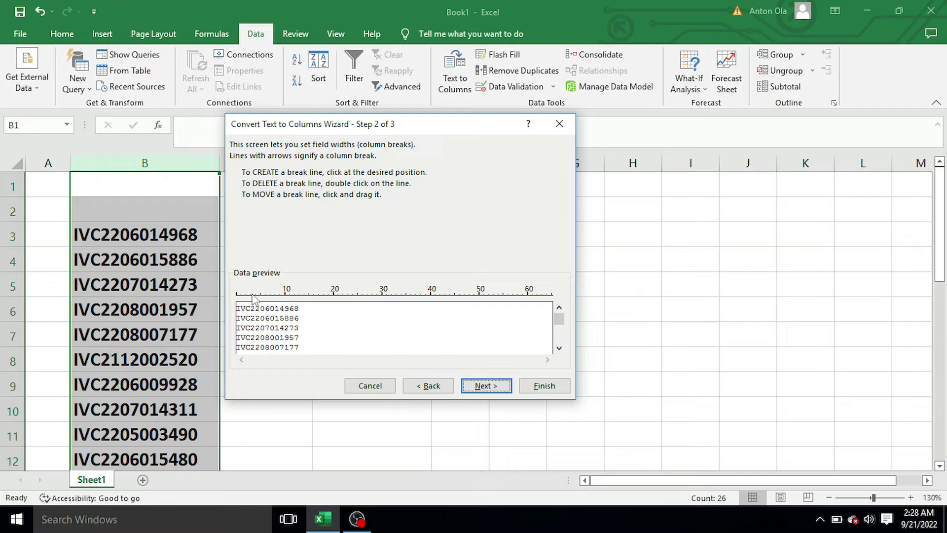
- Add a column break right after the 'IVC' prefix and continue to step 3
left_click(251, 297)
left_click(559, 348)
left_click(559, 348)
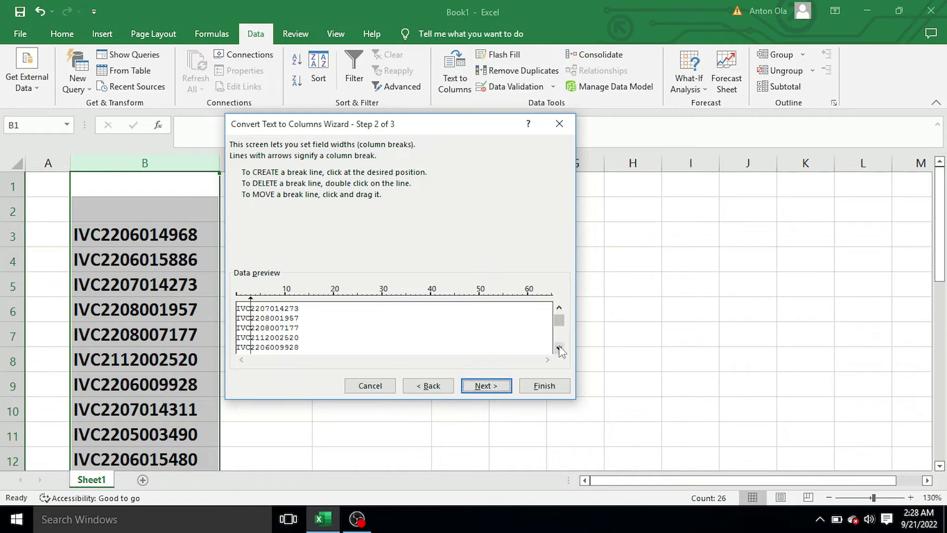
left_click(559, 308)
left_click(559, 308)
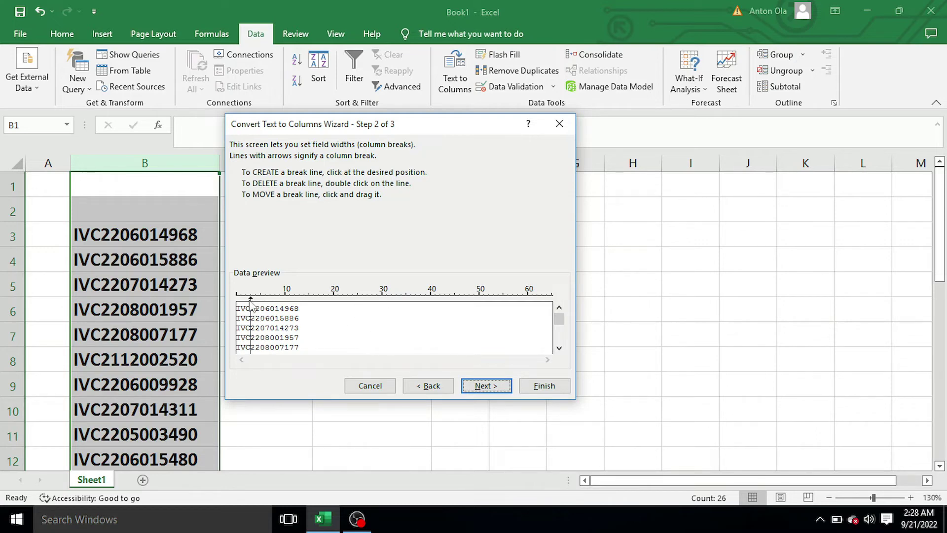
left_click(485, 388)
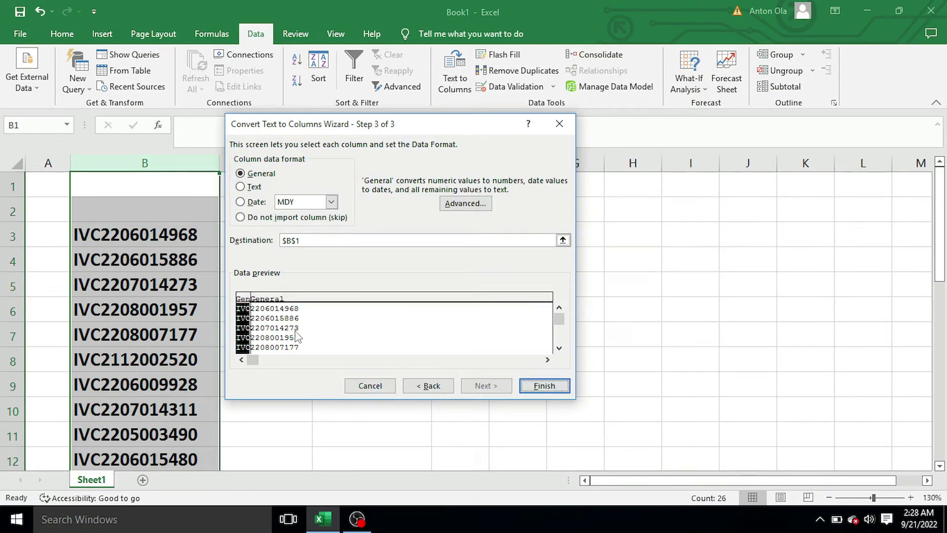
- Finish the split, autofit column C for the full numbers, and shrink column B to fit 'IVC'
left_click(544, 386)
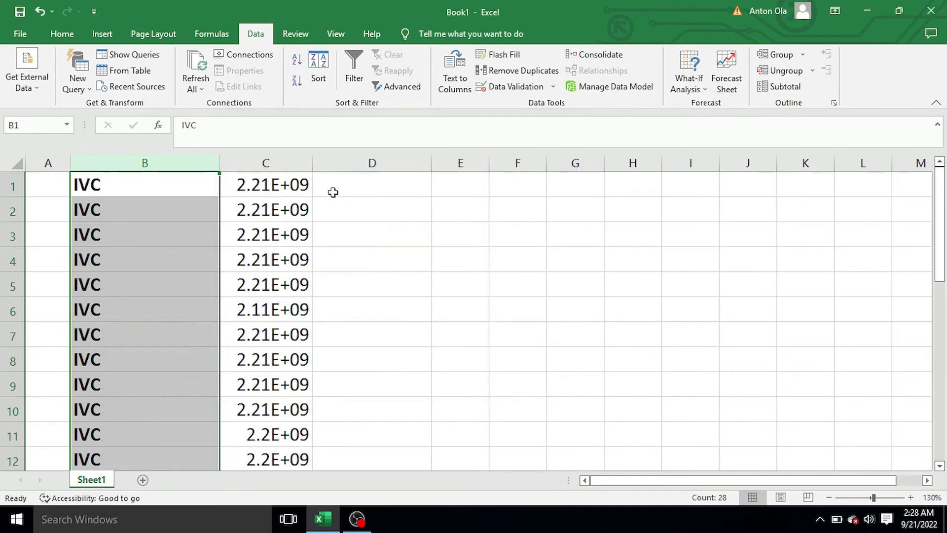
scroll(296, 205, "down", 1)
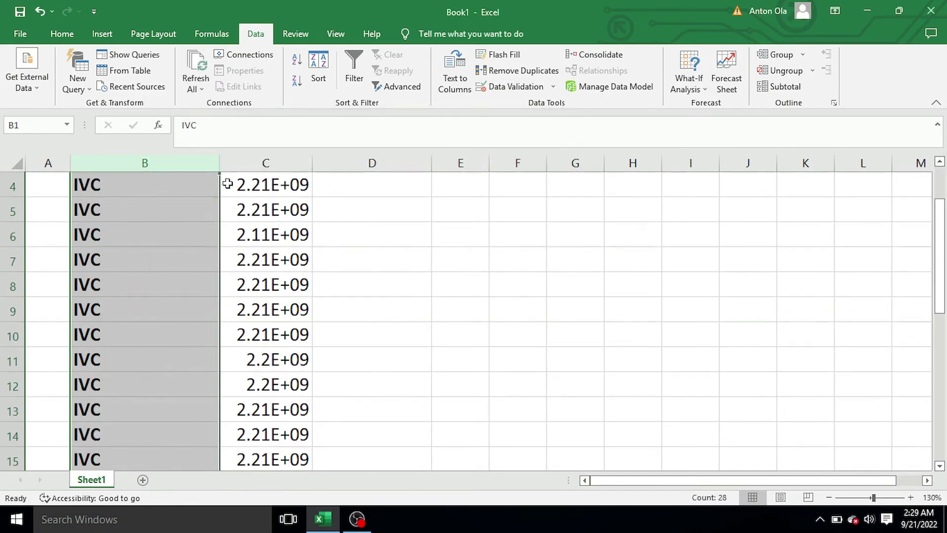
scroll(302, 182, "up", 1)
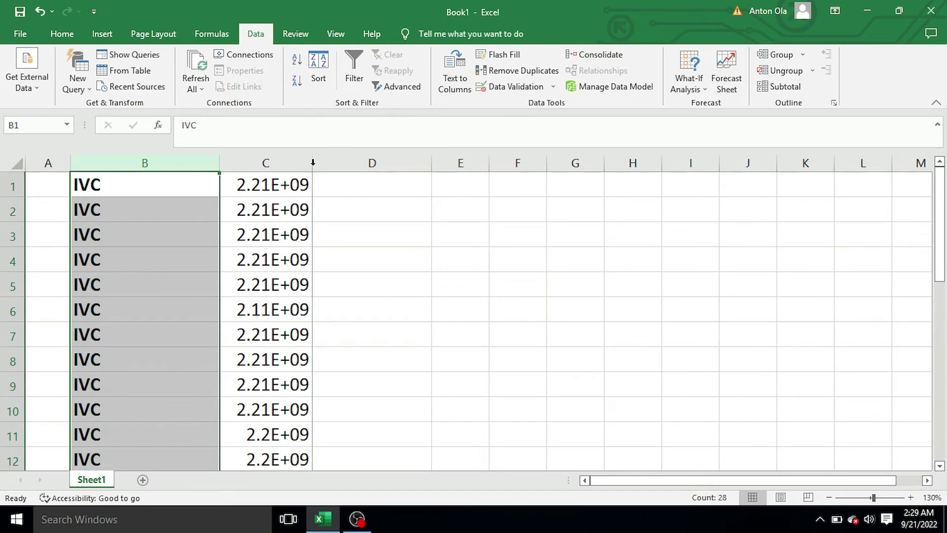
double_click(313, 163)
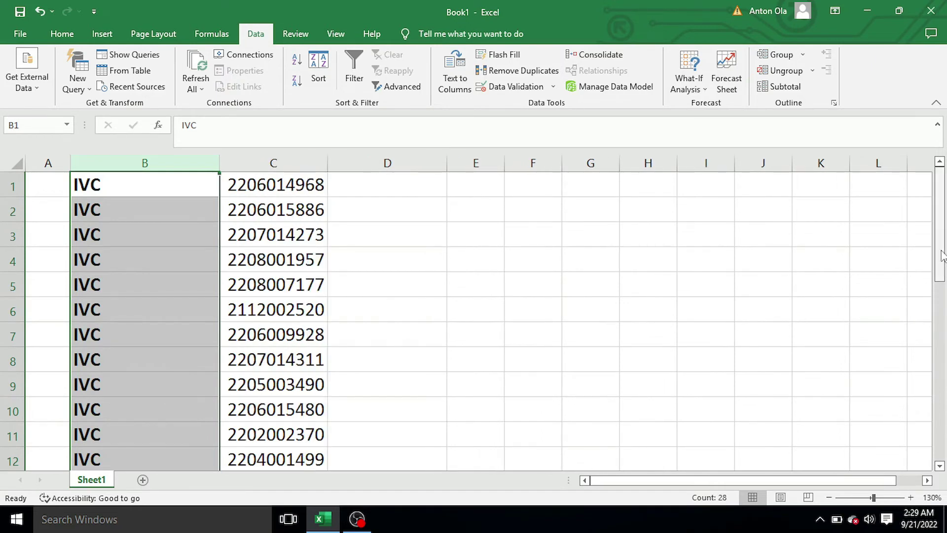
left_click(232, 166)
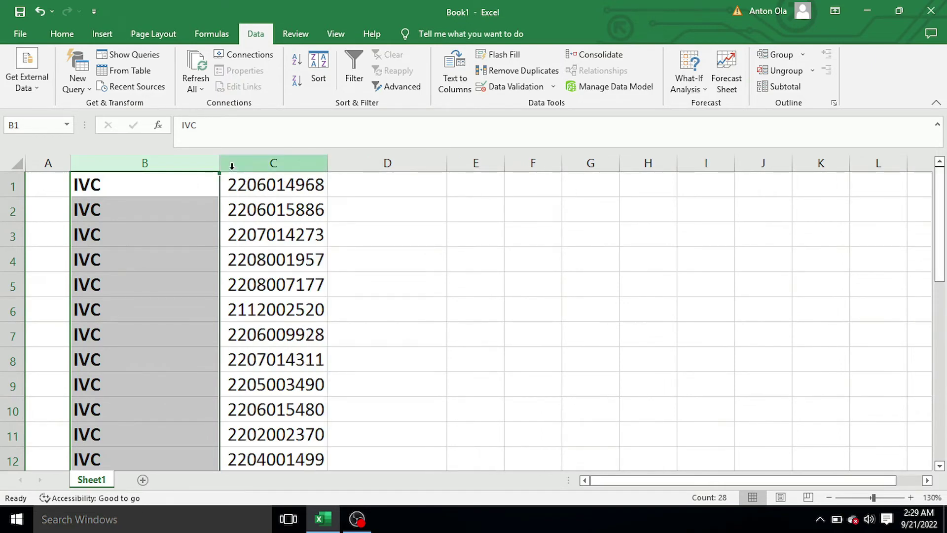
left_click(220, 166)
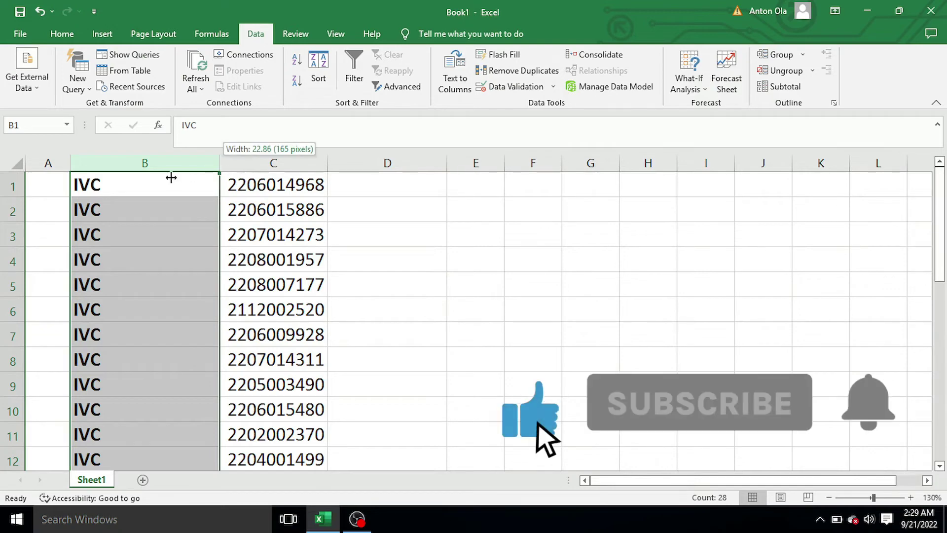
double_click(219, 159)
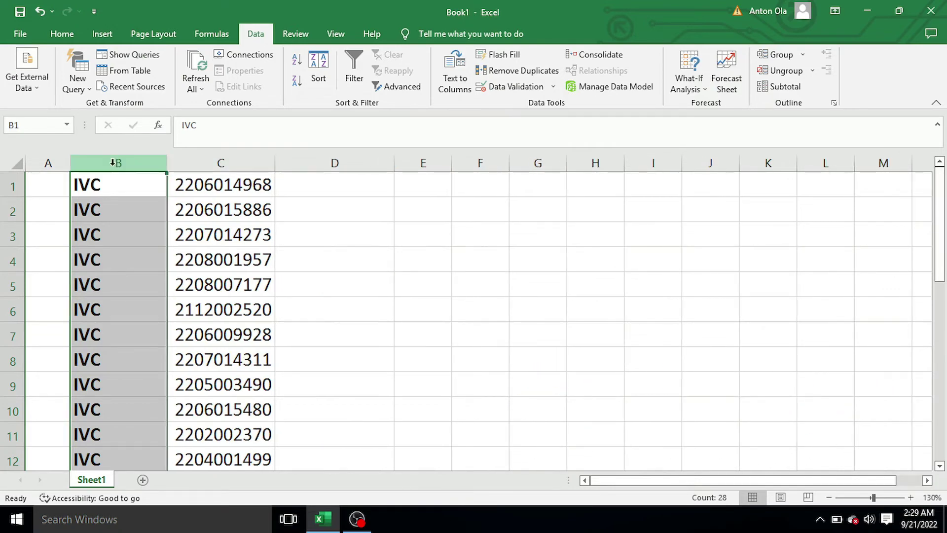
- Delete the IVC prefixes from column B and widen column C for the numeric codes
key("Delete")
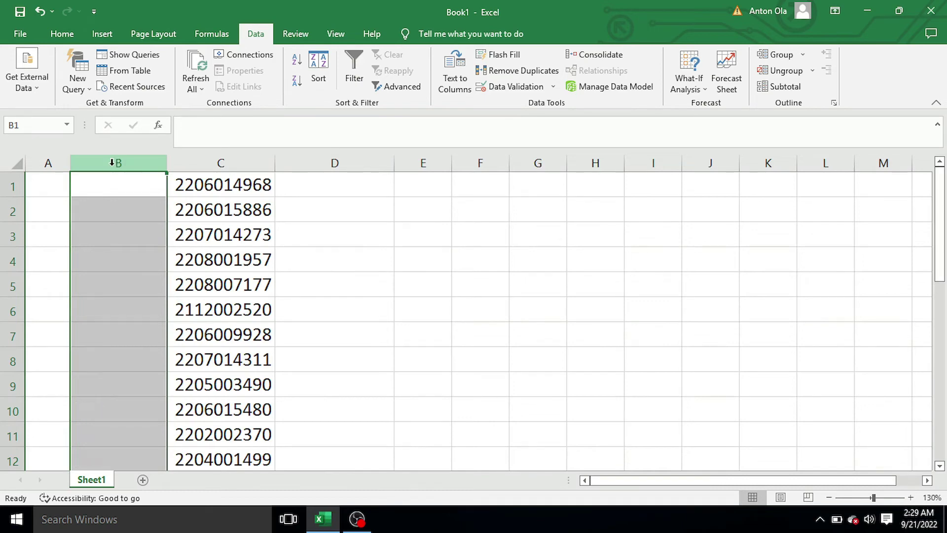
left_click(364, 260)
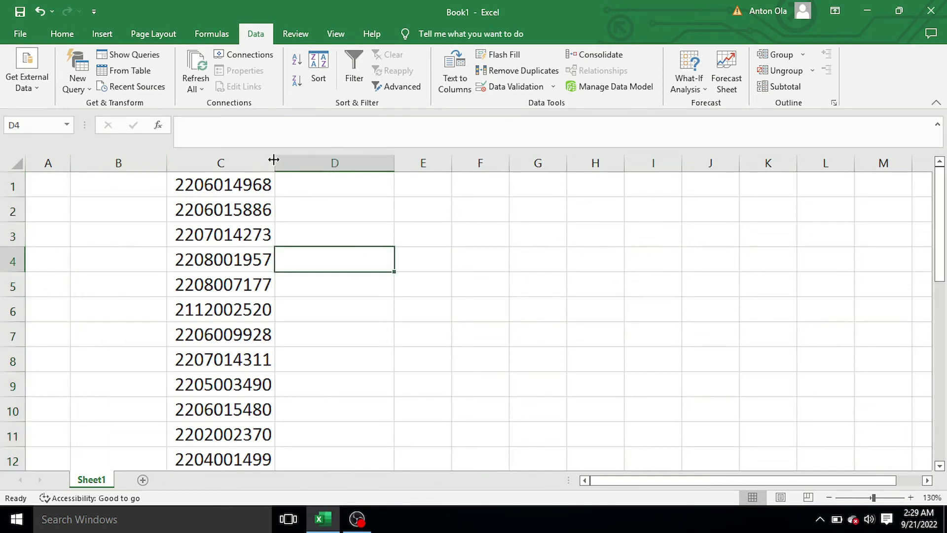
left_click_drag(275, 159, 295, 158)
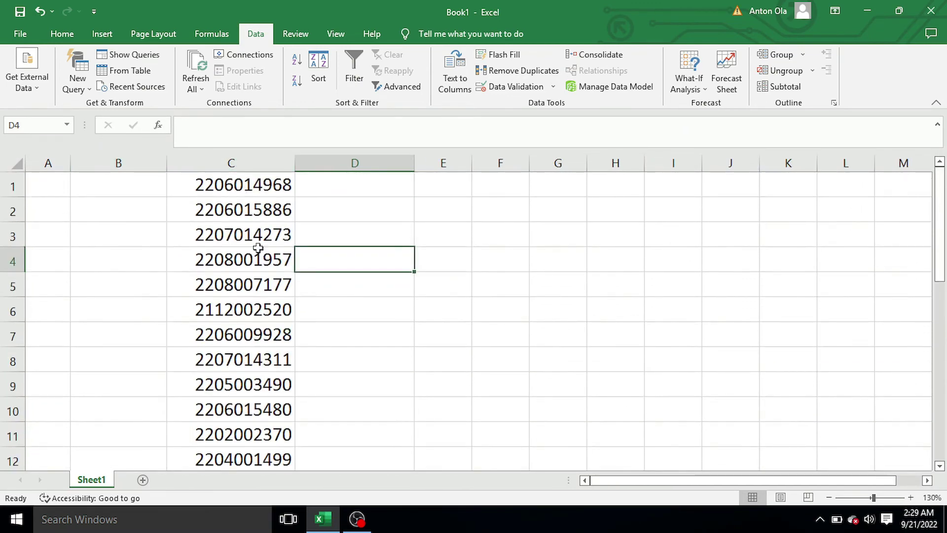
scroll(290, 314, "down", 2)
scroll(292, 410, "down", 2)
scroll(297, 423, "down", 2)
scroll(296, 423, "down", 1)
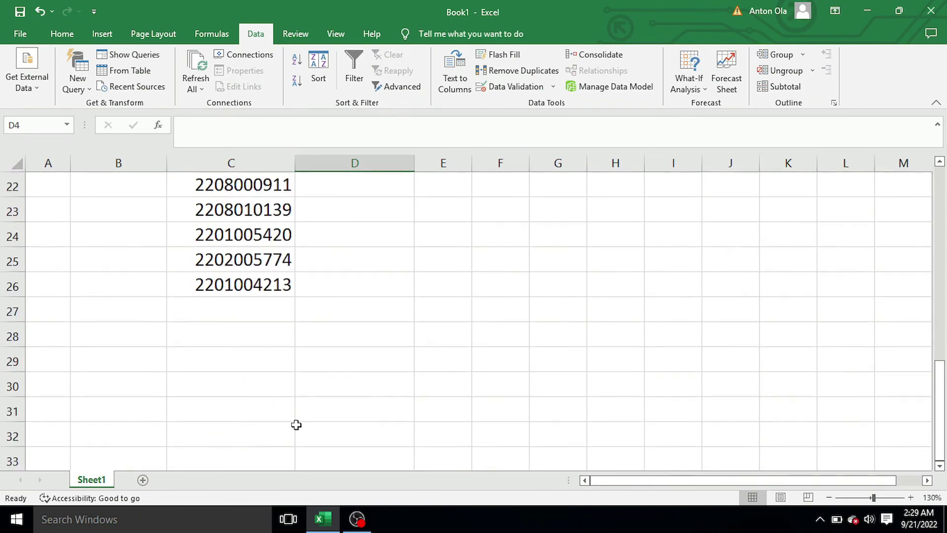
scroll(276, 365, "up", 5)
scroll(271, 358, "up", 1)
scroll(291, 341, "up", 1)
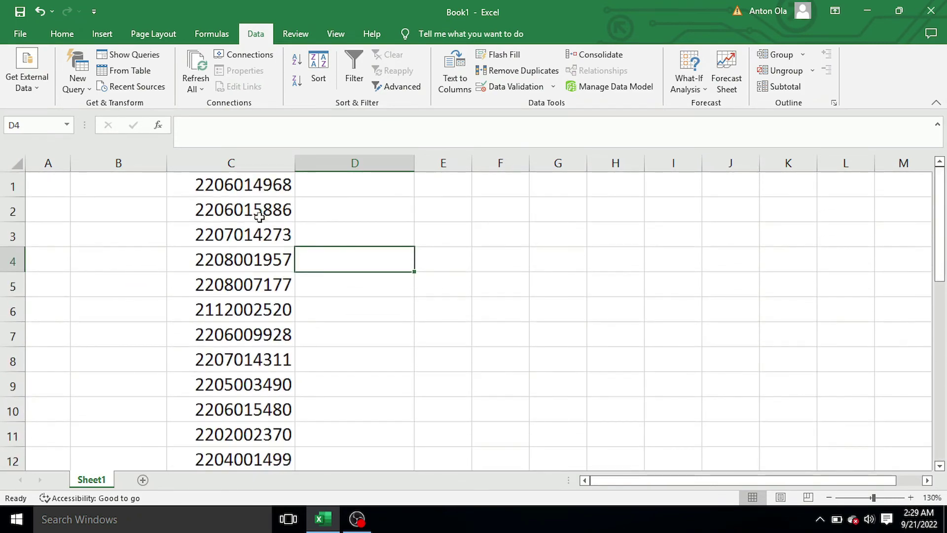
- Select column C and confirm the status bar shows Count 26 with Sum and Average
left_click(243, 158)
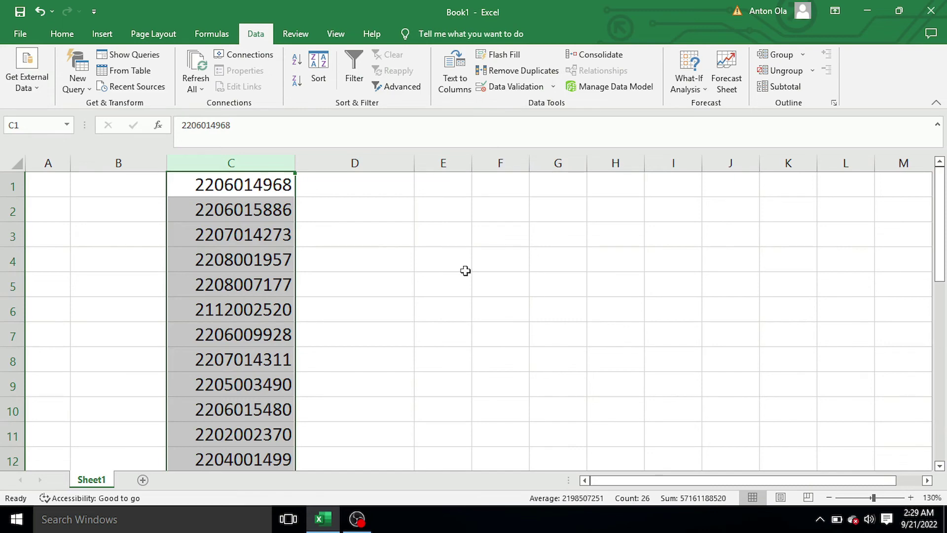
scroll(465, 271, "down", 1)
scroll(465, 271, "up", 1)
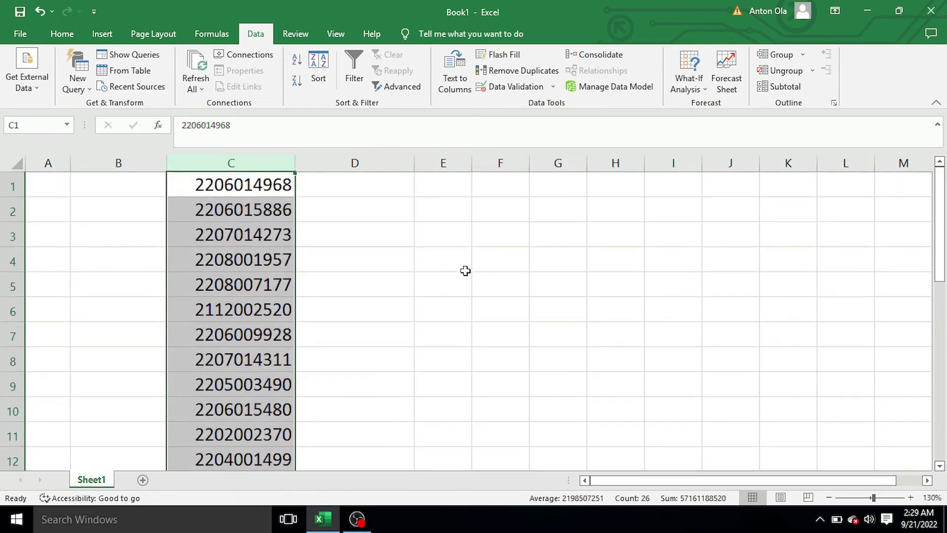